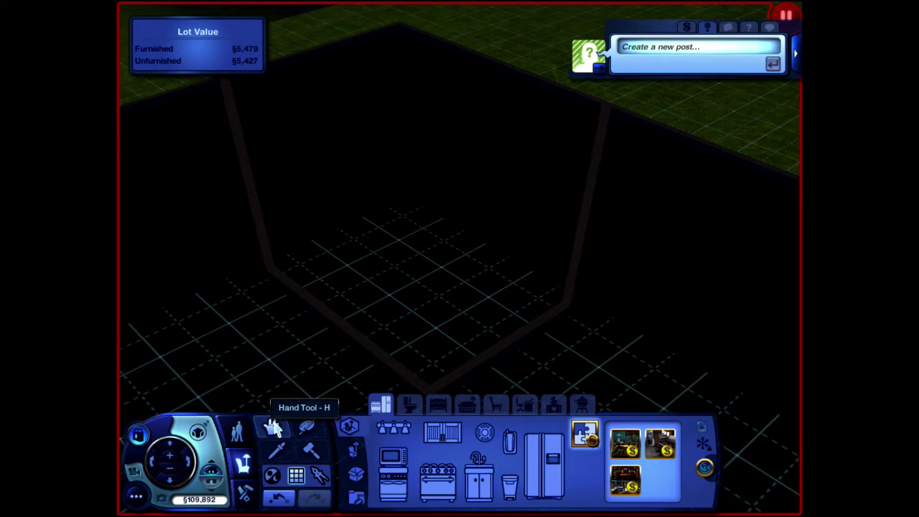
Bring the camera in closer around the walled room outline
left_click(273, 426)
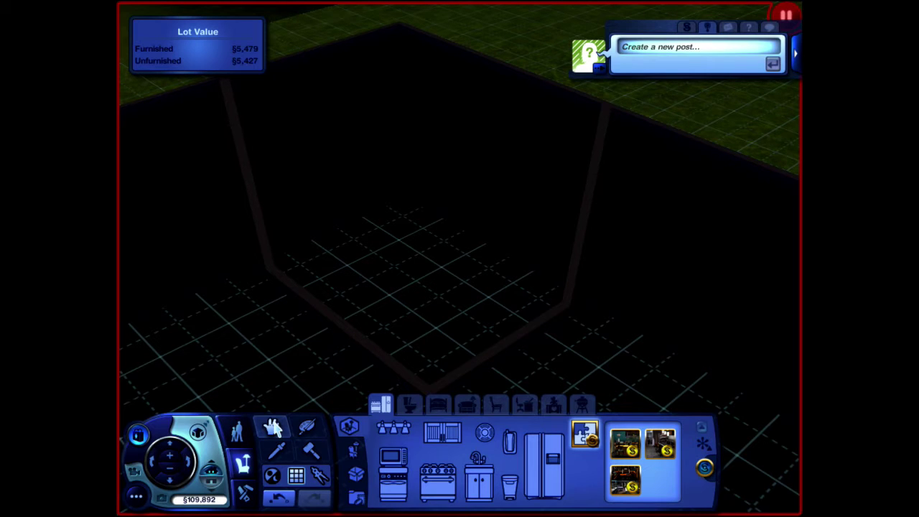
left_click(245, 496)
scroll(360, 357, "down", 5)
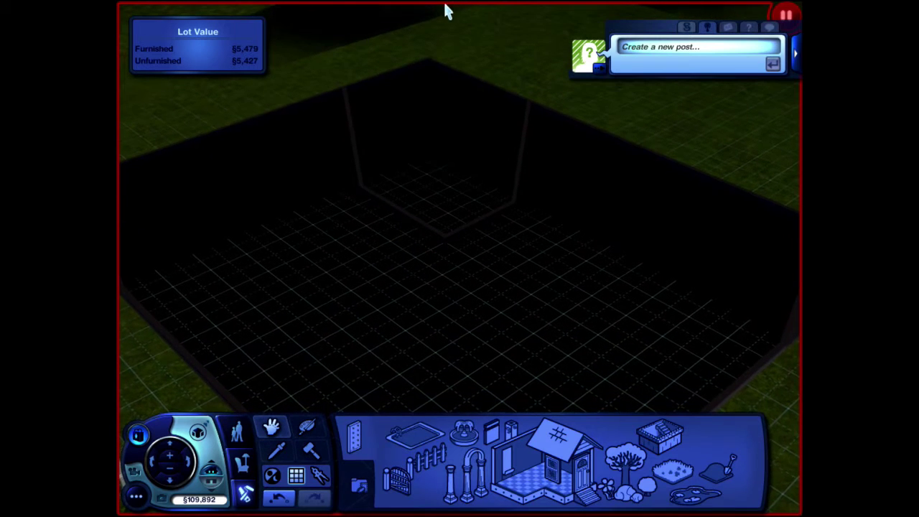
mouse_move(444, 1)
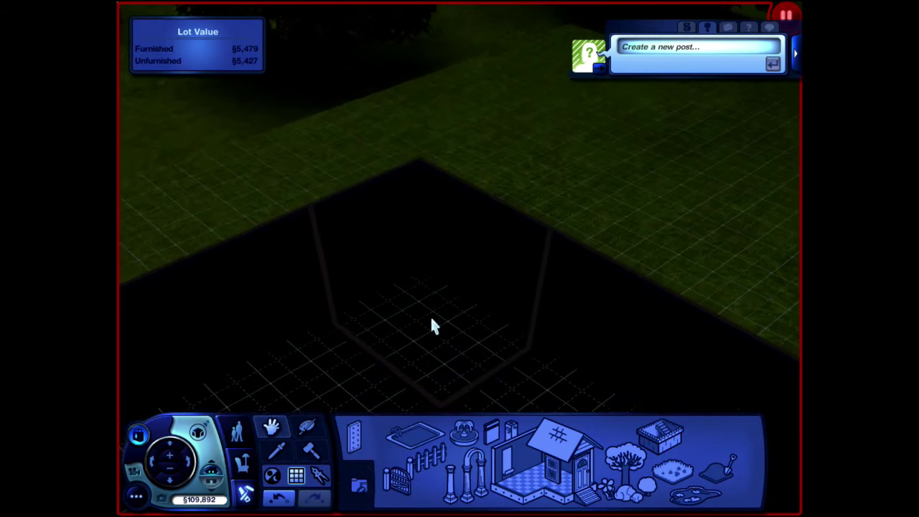
mouse_move(411, 516)
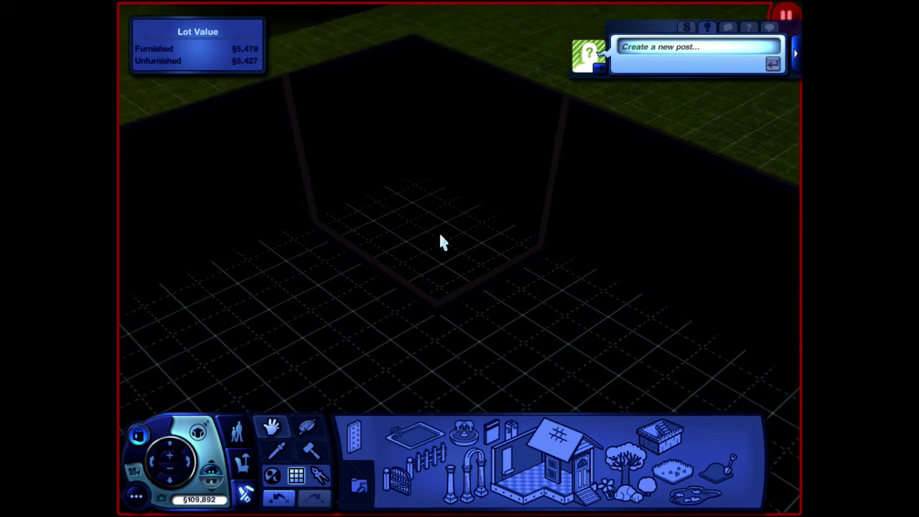
scroll(439, 241, "up", 2)
mouse_move(446, 122)
left_mouse_down()
mouse_move(394, 152)
mouse_move(294, 392)
left_mouse_up()
Browse the Bathroom lighting fixtures in Buy Mode
left_click(243, 463)
left_click(414, 409)
left_click(397, 429)
scroll(728, 474, "down", 2)
scroll(668, 467, "down", 2)
scroll(707, 461, "down", 2)
scroll(706, 461, "down", 1)
scroll(706, 461, "down", 1)
mouse_move(623, 482)
Mount three Enchanted Petal Lamps, two on the back wall and one on the left wall
left_click(527, 167)
left_click(458, 138)
left_click(393, 181)
scroll(393, 181, "up", 2)
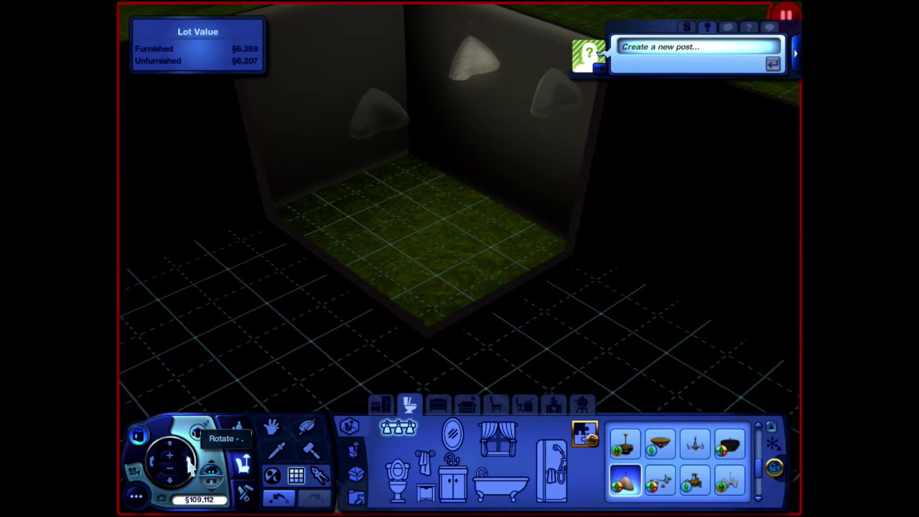
left_click(190, 465)
Choose the blue, black and white diagonal checkered tile (§11) from the tile floor patterns
left_click(247, 494)
left_click(575, 512)
left_click(434, 406)
scroll(585, 463, "down", 3)
scroll(588, 462, "down", 2)
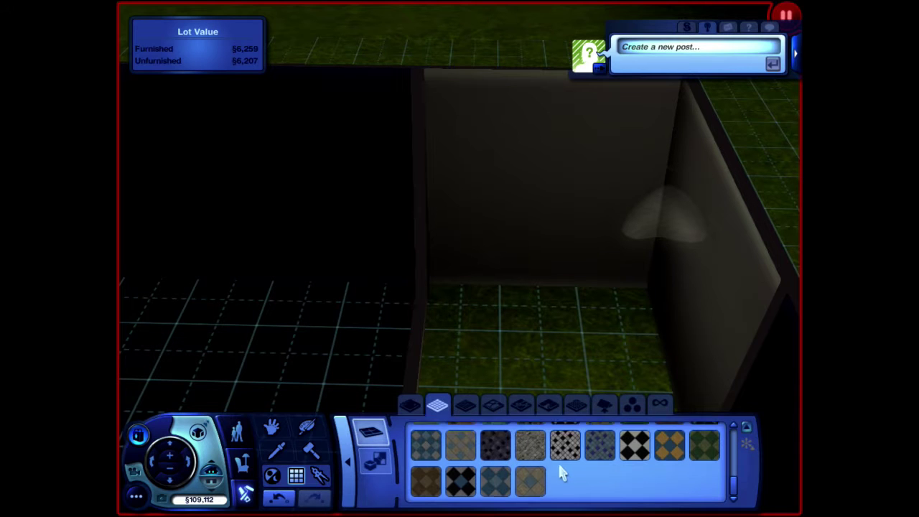
scroll(558, 461, "up", 1)
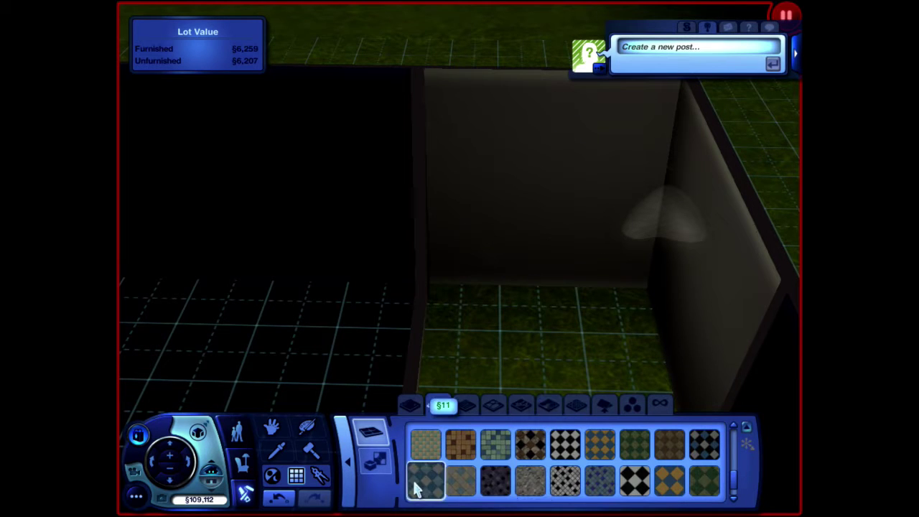
mouse_move(417, 488)
Lay the checkered tile across the back squares of the floor
left_click(463, 305)
scroll(506, 388, "up", 2)
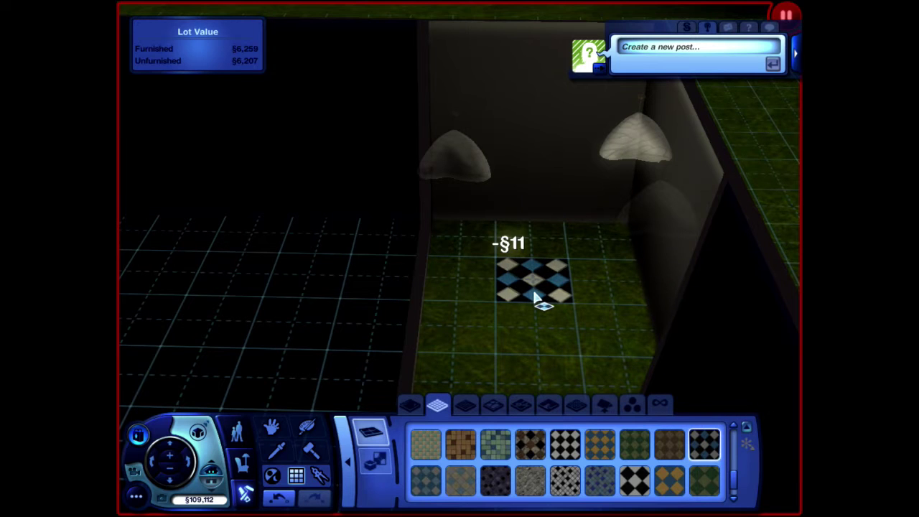
left_click(472, 229)
left_click(520, 252)
left_click(584, 248)
left_click(600, 279)
left_click(549, 284)
left_click(474, 276)
Tile the front squares and front edge strip of the floor
left_click(467, 337)
left_click(547, 344)
left_click(605, 348)
left_click(619, 384)
left_click(550, 384)
left_click(523, 386)
left_click(467, 385)
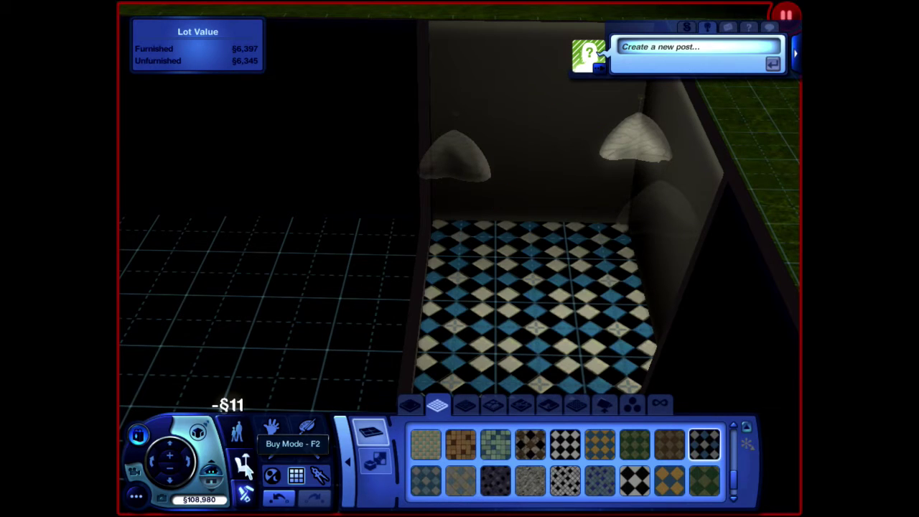
Paint all connected walls with the light grey Wall with Baseboard Moulding covering
left_click(244, 465)
left_click(244, 496)
left_click(520, 449)
left_click(406, 490)
left_click(408, 465)
mouse_move(708, 444)
left_click(708, 446)
left_click(554, 147)
Rotate the camera around the room to view the painted walls
left_click(192, 463)
left_click(193, 464)
left_click(154, 465)
left_click(153, 465)
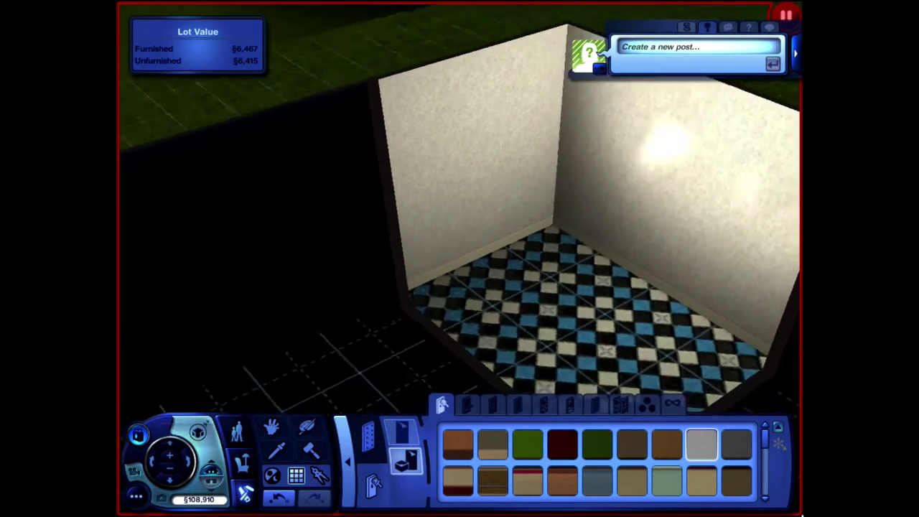
Place the Shower of Power shower-tub in its second colour, turned a quarter turn
left_click(271, 426)
left_click(506, 486)
left_click(553, 489)
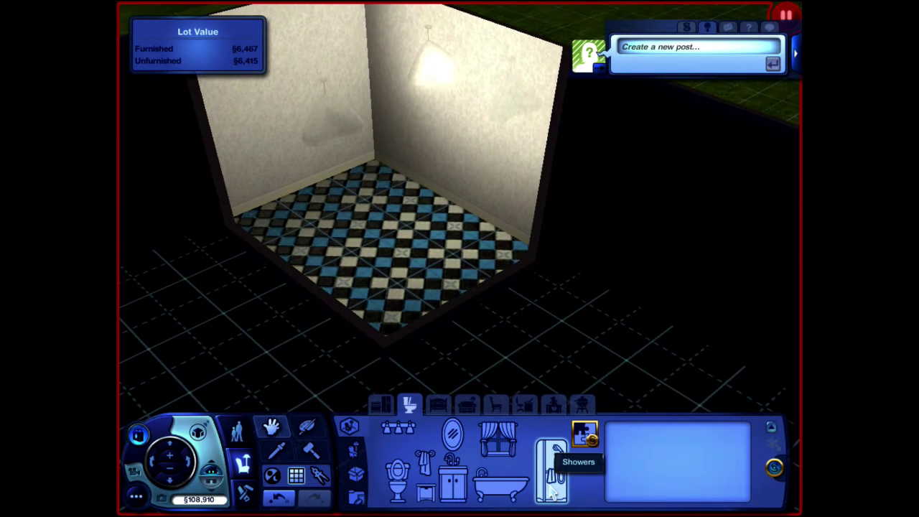
mouse_move(659, 488)
left_click(580, 375)
key("period")
key("period")
left_click(352, 203)
Pick up the shower-tub and set it down in a better spot against the wall
left_click(192, 477)
scroll(532, 206, "up", 5)
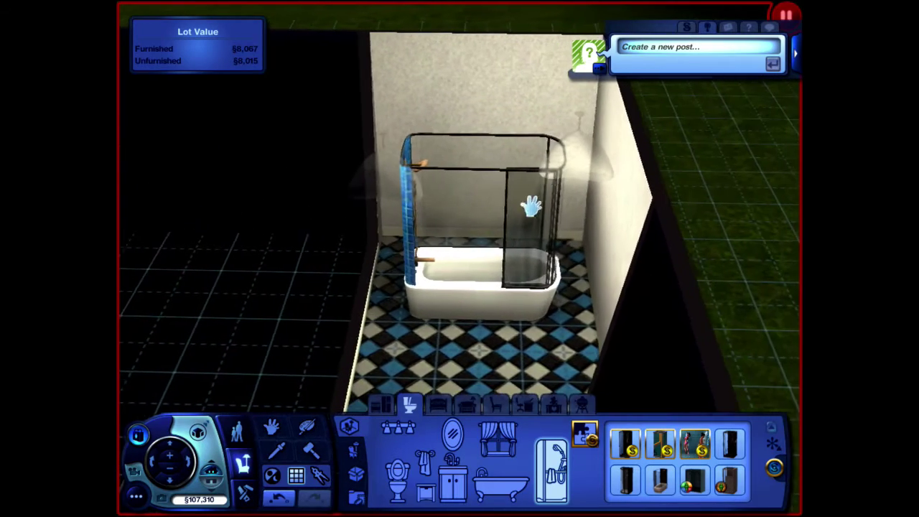
left_click(531, 206)
left_click(437, 198)
left_click(192, 463)
Zoom in to inspect the shower-tub, then bring up the Toilets category
scroll(596, 161, "up", 5)
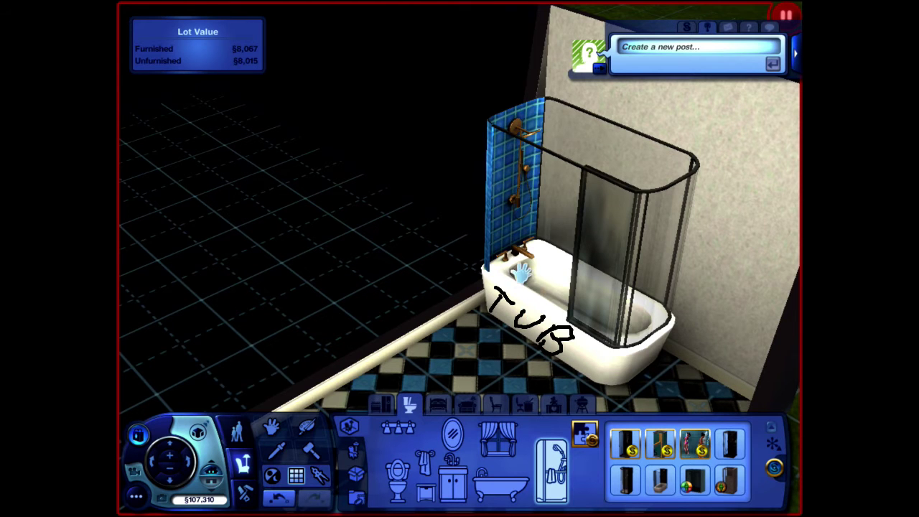
scroll(522, 272, "up", 2)
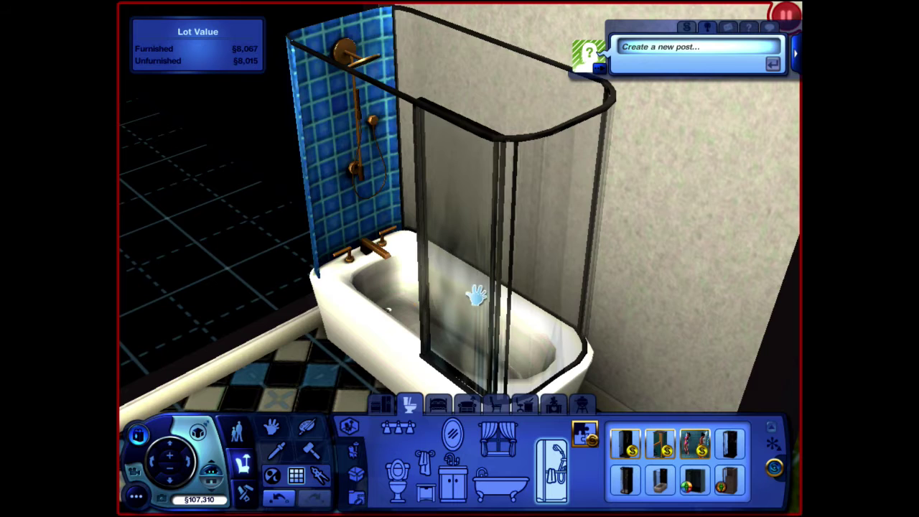
mouse_move(301, 509)
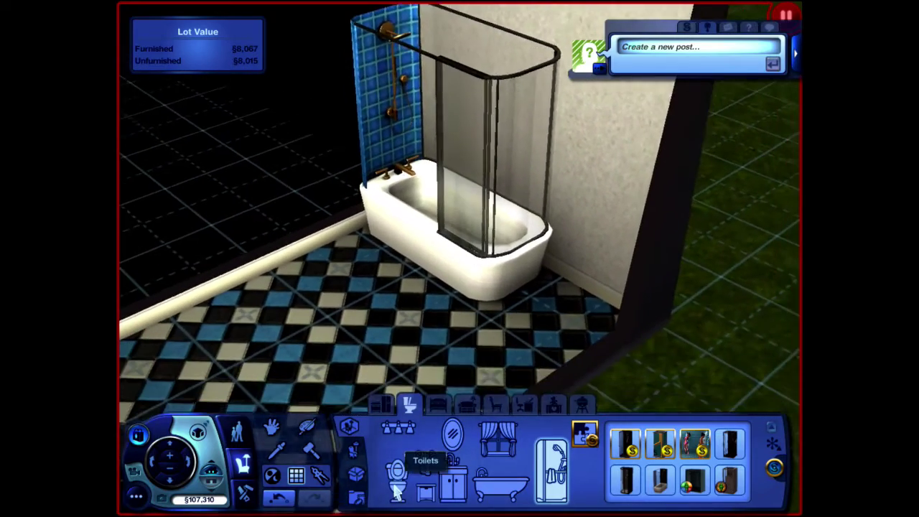
left_click(397, 474)
scroll(696, 488, "down", 1)
left_click(696, 482)
mouse_move(695, 488)
left_click(560, 249)
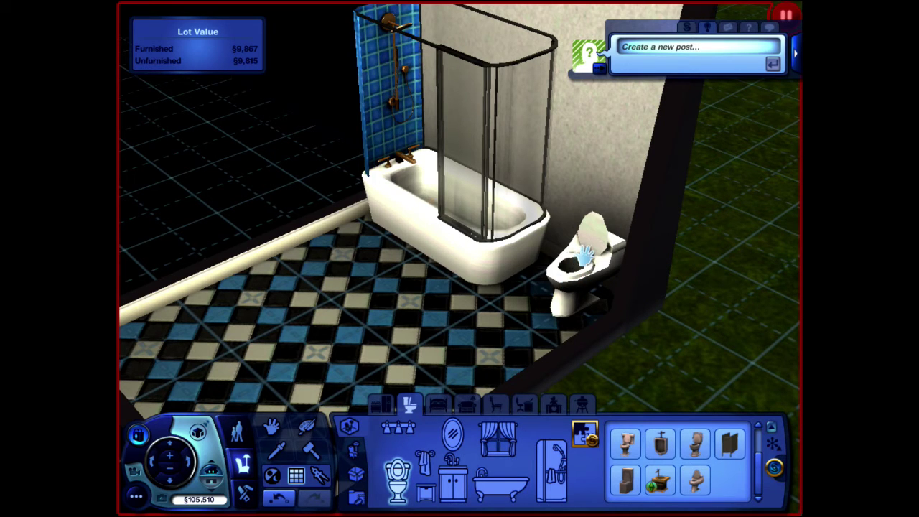
key("Left")
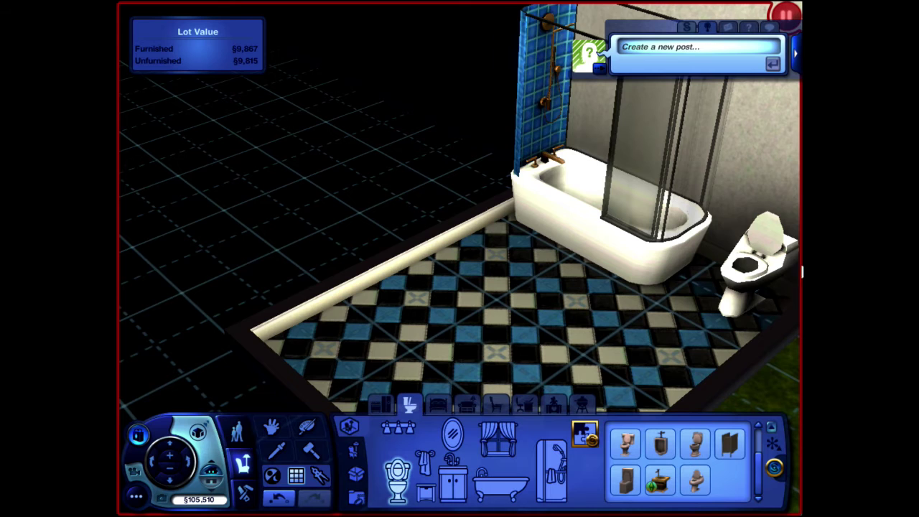
key("comma")
key("comma")
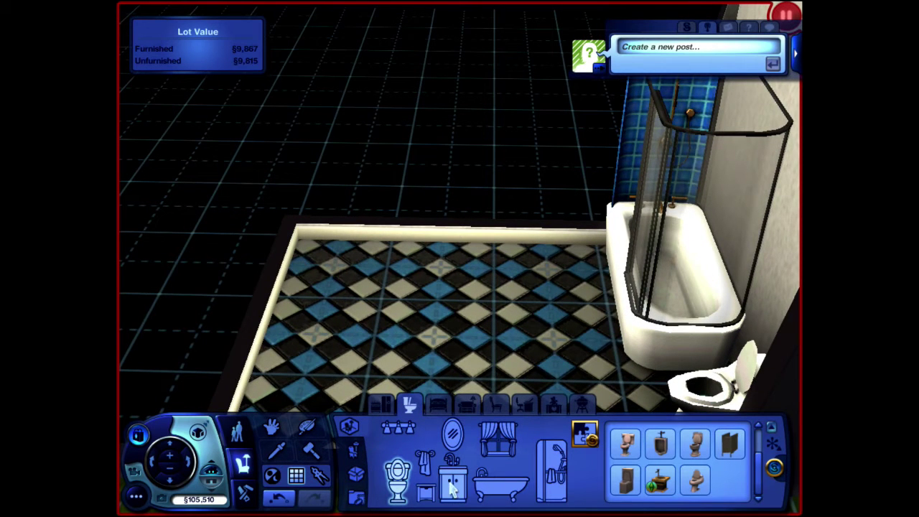
Place the dark-cabinet Sink in Despair with gold faucets on the checkered floor
left_click(454, 483)
left_click(453, 463)
scroll(725, 473, "down", 1)
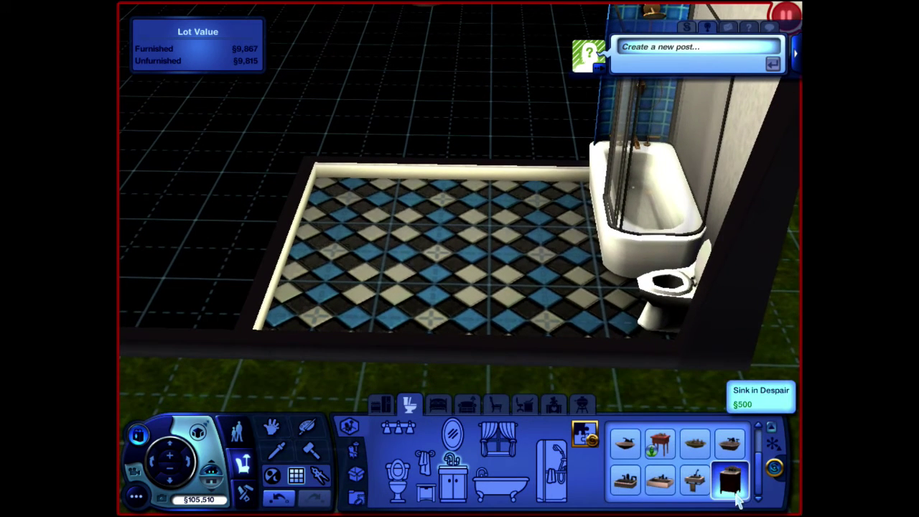
mouse_move(738, 500)
left_click(579, 372)
scroll(350, 106, "up", 2)
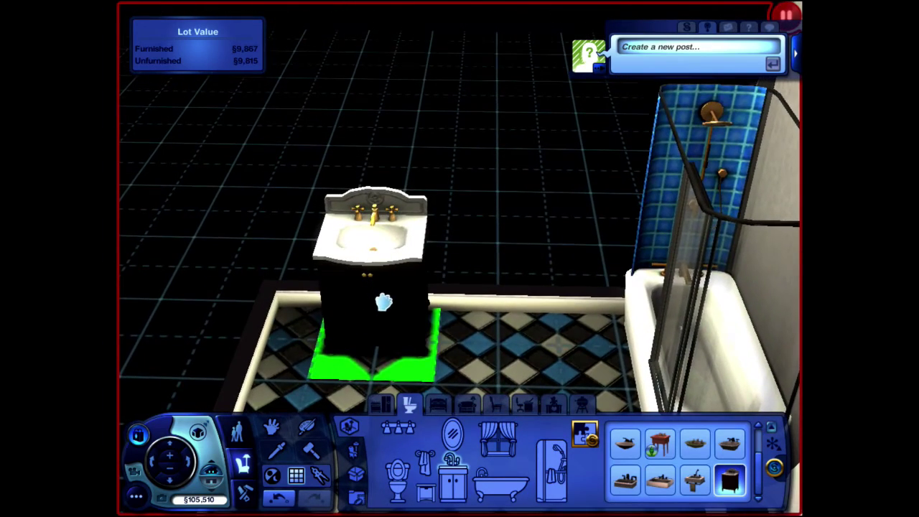
scroll(383, 302, "down", 2)
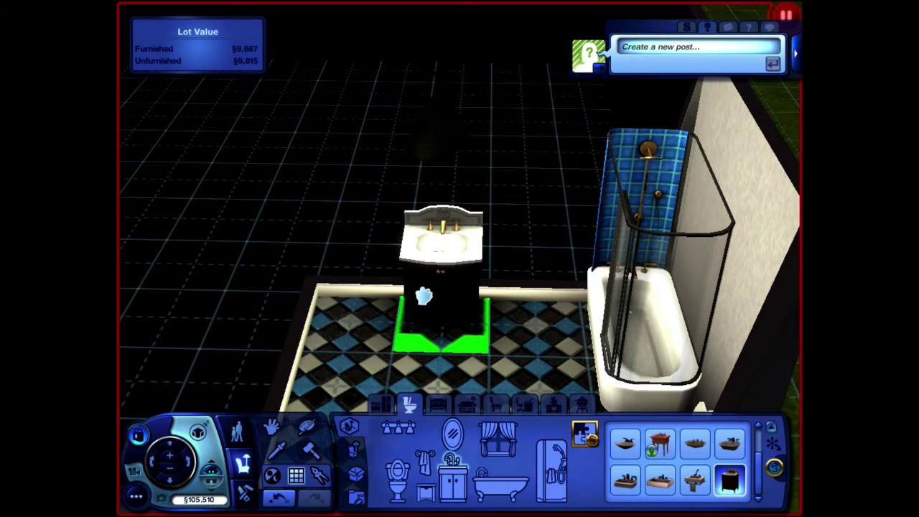
left_click(400, 288)
Zoom in to inspect the newly placed sink
scroll(201, 268, "up", 2)
key("Left")
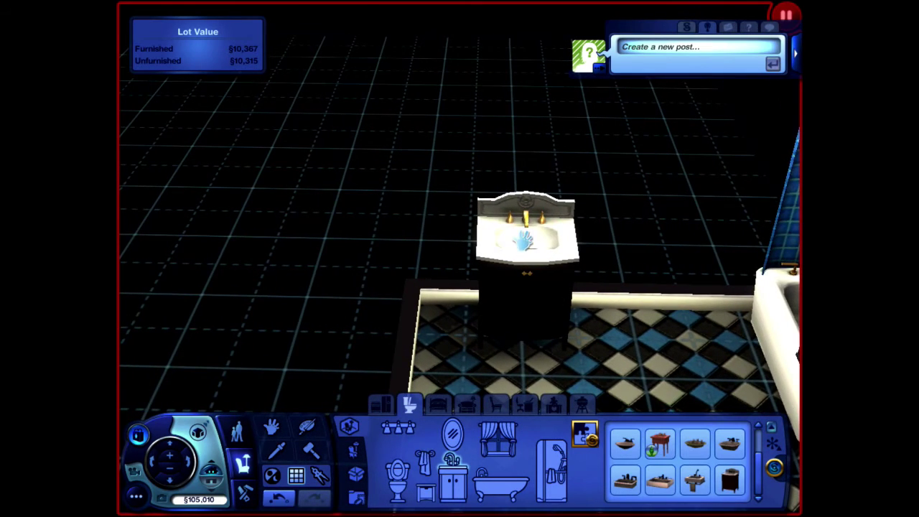
scroll(526, 241, "up", 2)
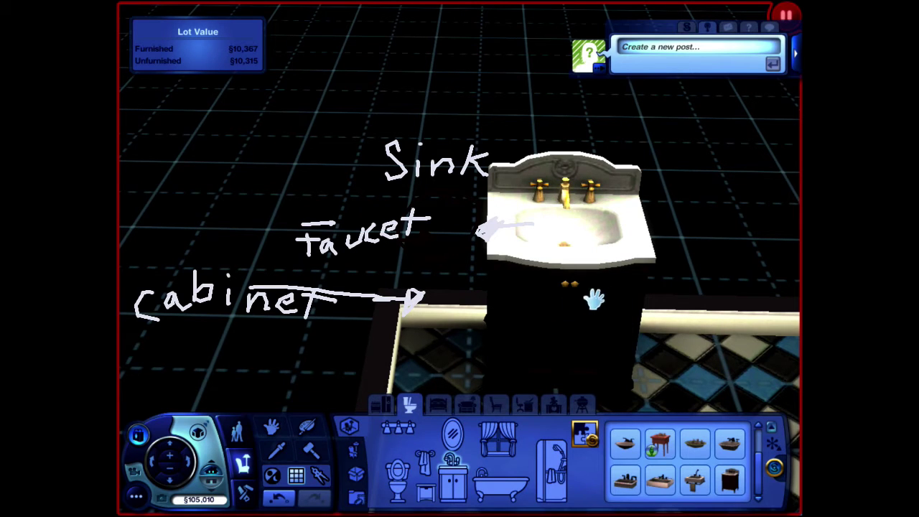
mouse_move(588, 513)
scroll(603, 176, "up", 3)
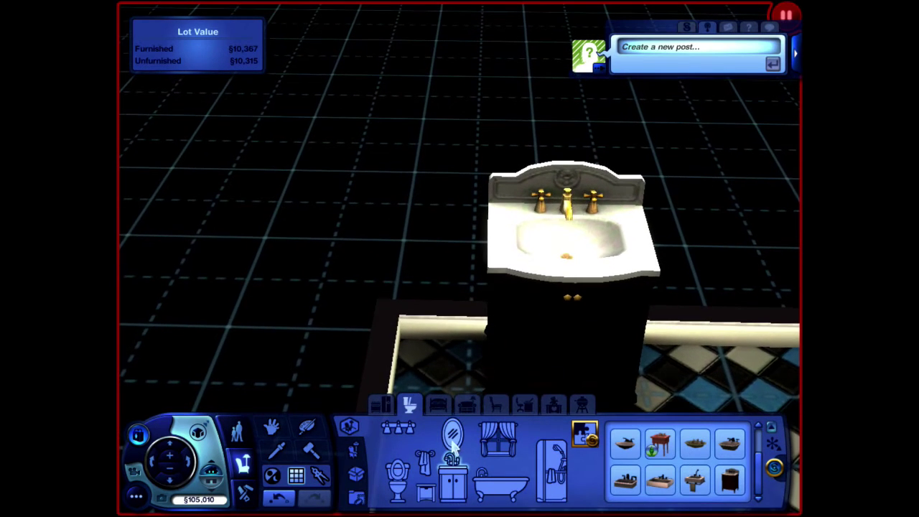
Hang the Fancy Federal Mirror on the wall directly above the sink
left_click(453, 444)
scroll(732, 488, "down", 3)
left_click(634, 446)
scroll(660, 481, "down", 1)
left_click(632, 486)
left_click(527, 155)
scroll(578, 250, "down", 2)
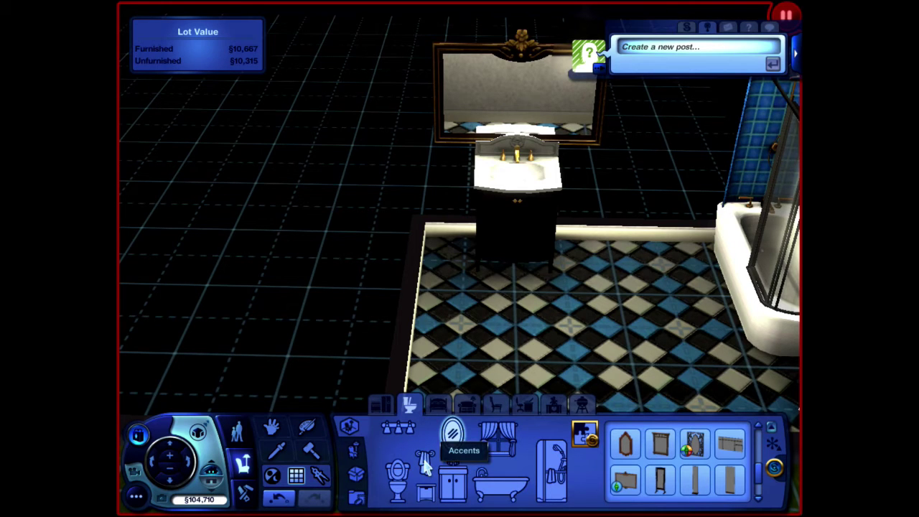
left_click(425, 464)
scroll(660, 480, "down", 1)
left_click(210, 472)
left_click(545, 377)
key("Escape")
left_click(190, 469)
left_click(172, 441)
left_click(198, 434)
mouse_move(200, 431)
left_click(251, 427)
key("period")
left_click(147, 479)
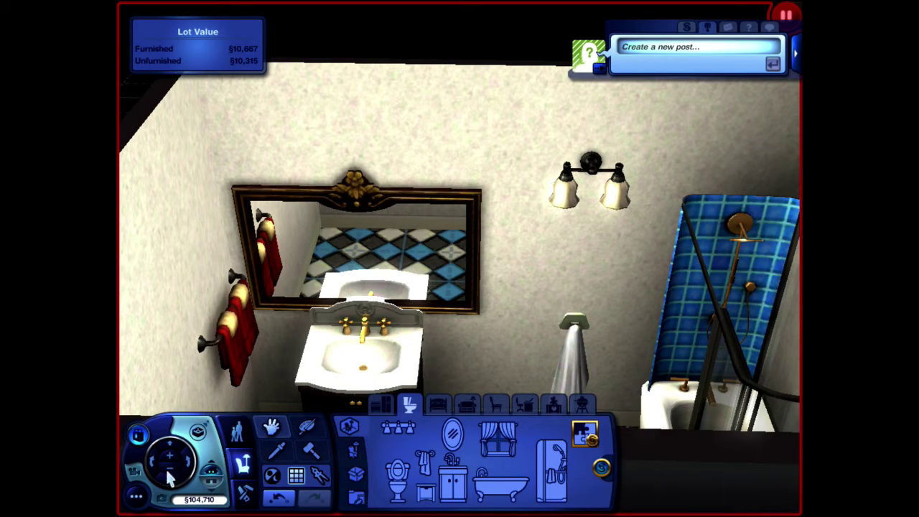
left_click(170, 480)
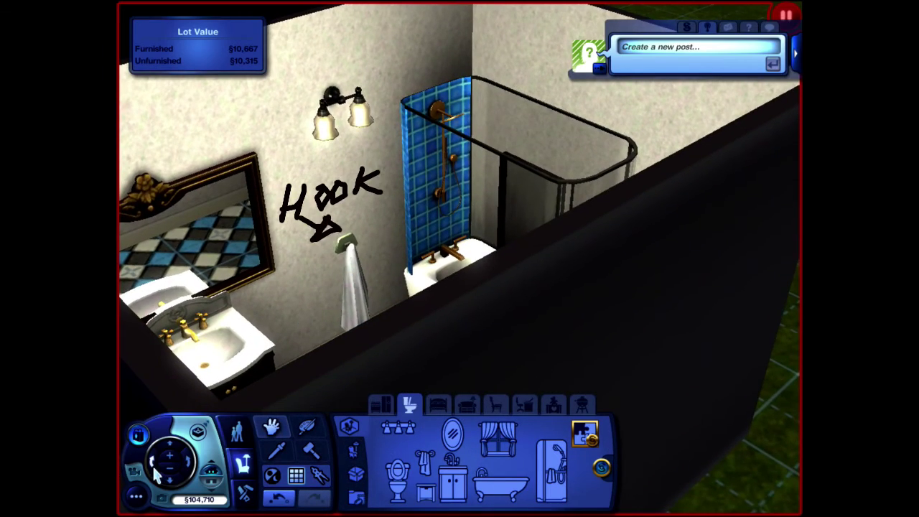
left_click(153, 465)
left_click(190, 463)
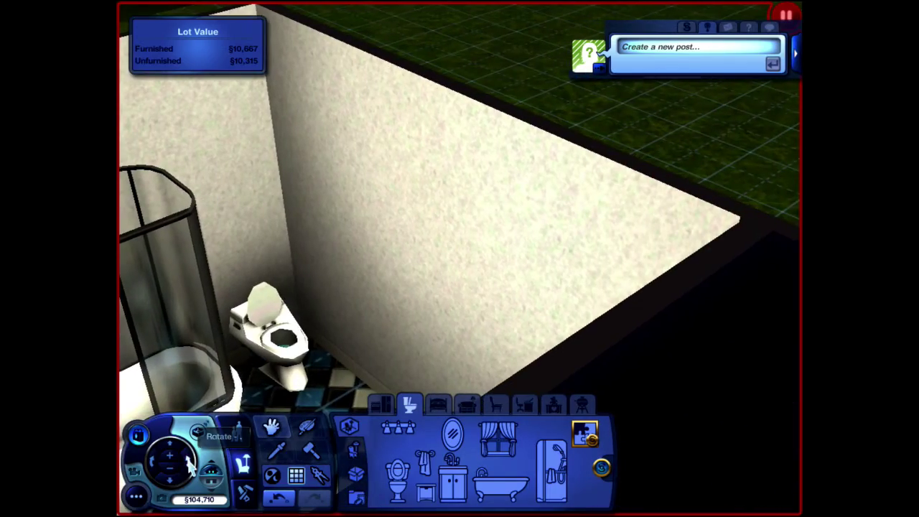
left_click(191, 463)
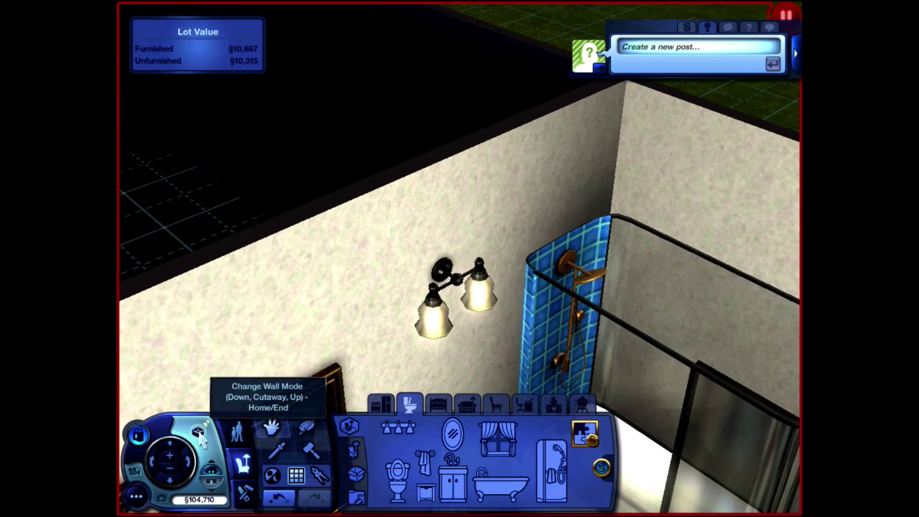
left_click(201, 433)
left_click(202, 436)
left_click(202, 435)
left_click(233, 425)
scroll(431, 287, "down", 3)
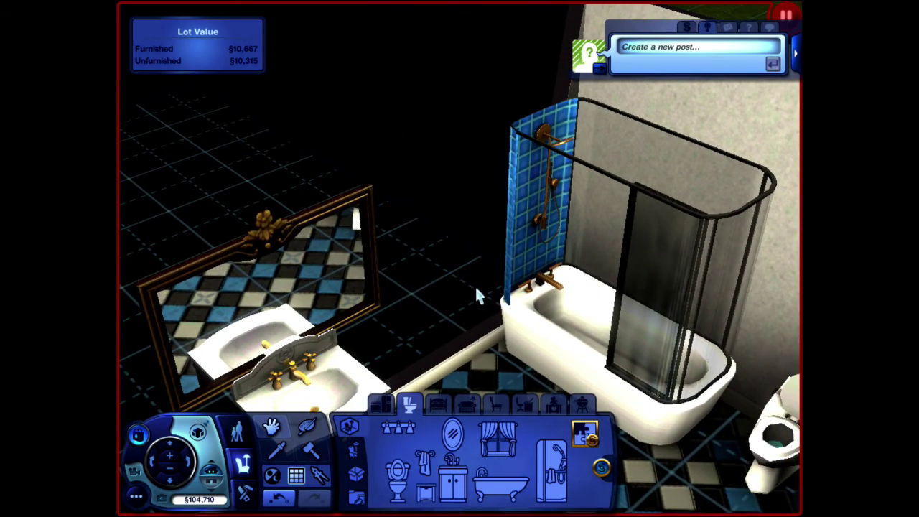
scroll(478, 293, "down", 5)
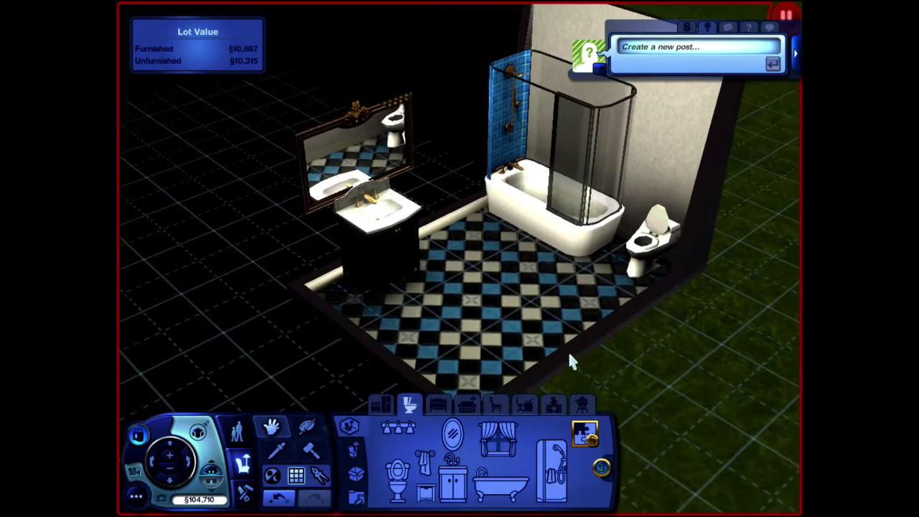
scroll(570, 357, "up", 5)
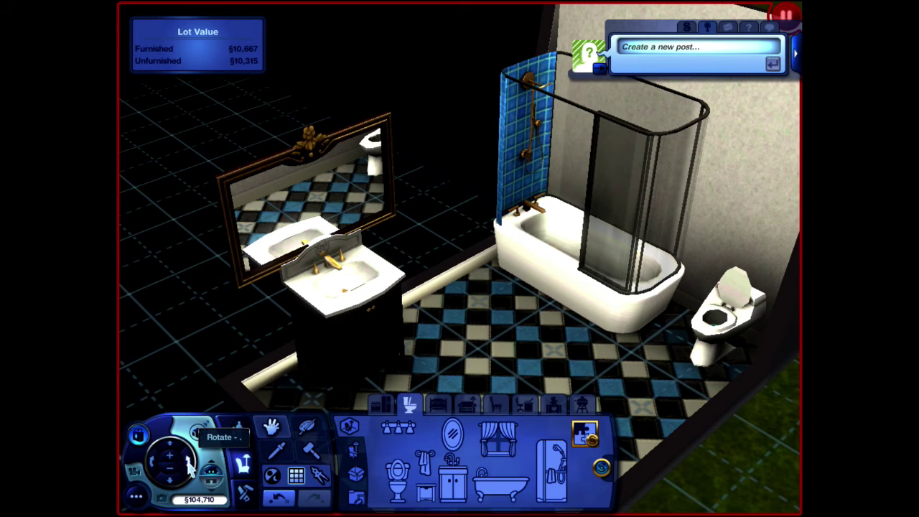
Lay the soft round rug on the floor as the first bath mat
left_click(190, 466)
left_click(152, 463)
left_click(468, 400)
left_click(565, 492)
left_click(695, 443)
left_click(415, 305)
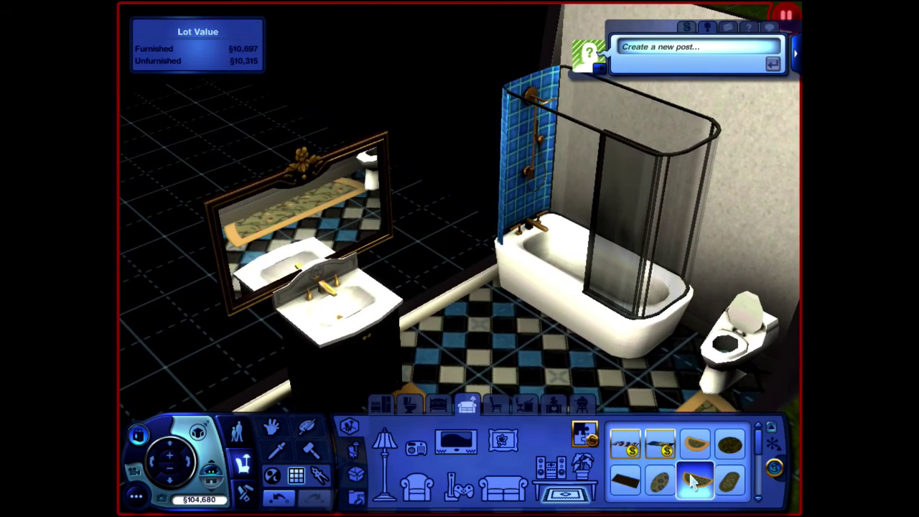
Turn the round patterned rug and set it beside the tub
left_click(695, 480)
mouse_move(522, 356)
left_mouse_down()
mouse_move(495, 347)
mouse_move(519, 370)
left_mouse_up()
scroll(589, 287, "down", 2)
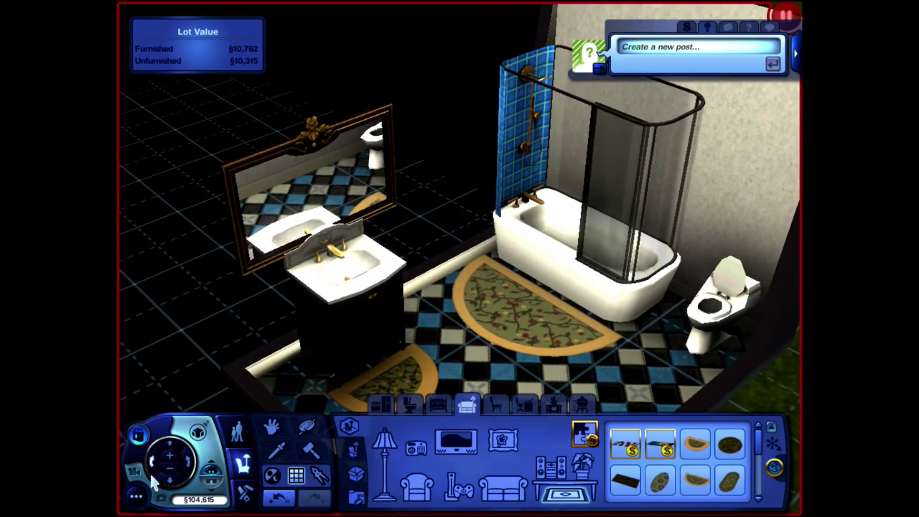
left_click(150, 477)
Place the dark blue Smell-B-Gone hamper rotated 45° in the bathroom corner
left_click(381, 405)
left_click(408, 405)
left_click(454, 483)
mouse_move(711, 449)
left_click(709, 448)
mouse_move(623, 249)
left_mouse_down()
mouse_move(614, 249)
mouse_move(651, 260)
mouse_move(622, 242)
mouse_move(615, 215)
mouse_move(626, 212)
left_mouse_up()
left_click_drag(596, 251, 586, 228)
left_click(151, 470)
scroll(531, 201, "up", 3)
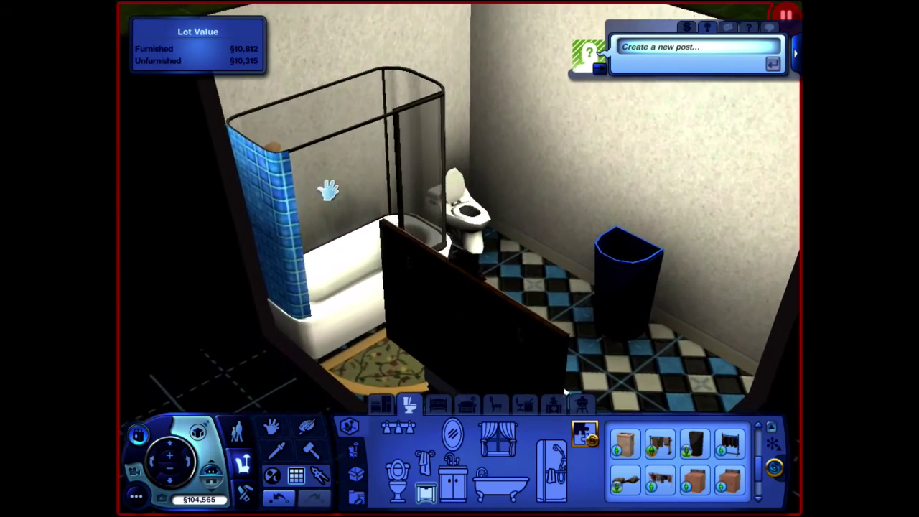
key("comma")
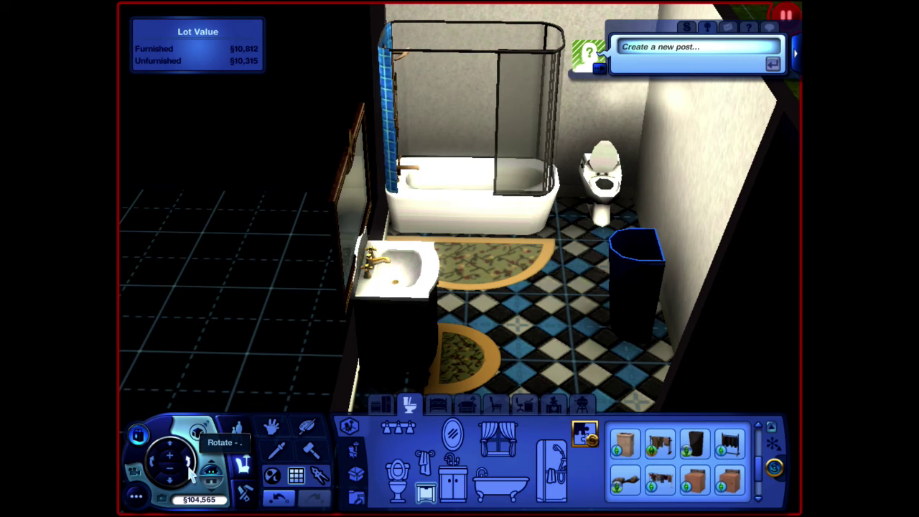
Build a short half wall between the shower-tub and the toilet
left_click(190, 470)
left_click(159, 476)
left_click(159, 475)
left_click(243, 463)
left_click(494, 434)
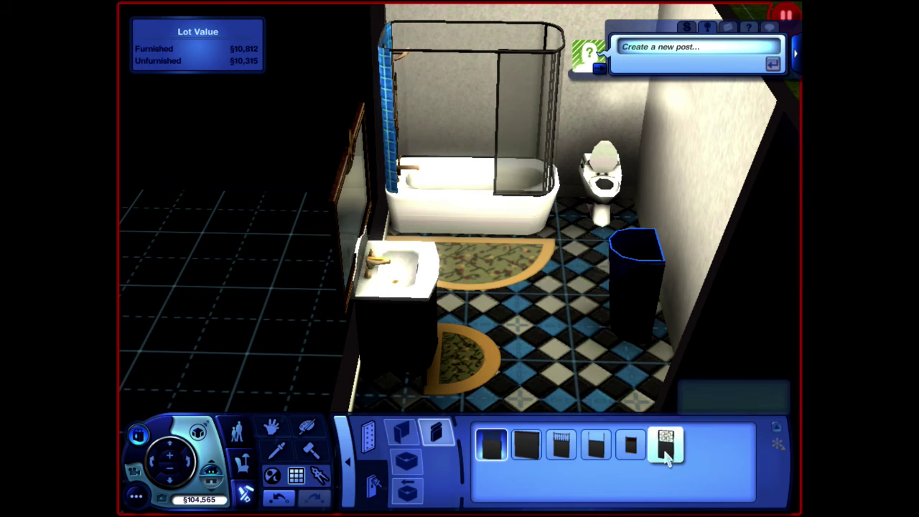
mouse_move(665, 441)
key("Right")
left_click(194, 463)
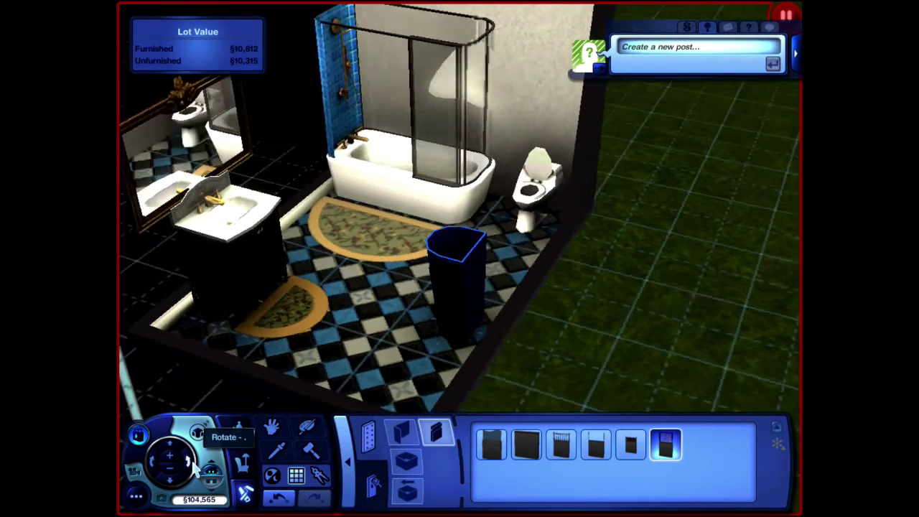
left_click(194, 463)
left_click_drag(580, 214, 535, 248)
scroll(582, 276, "up", 5)
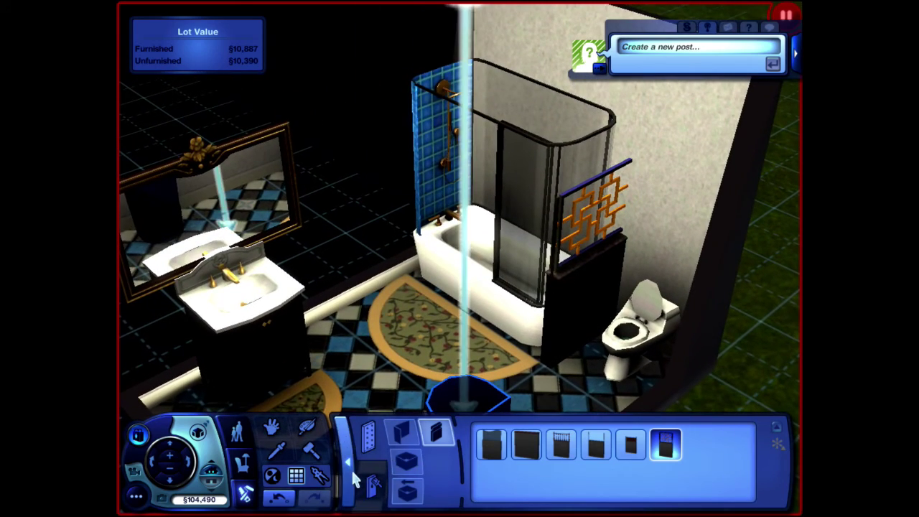
Leave the Build catalog and switch to Buy Mode with F2 to reach the Bathroom items again
left_click(347, 463)
scroll(302, 478, "down", 3)
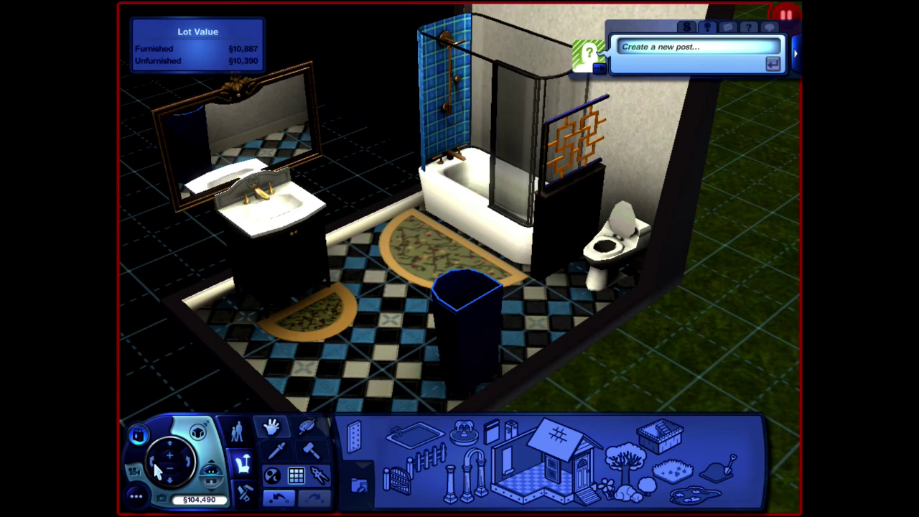
key("F2")
scroll(156, 468, "up", 3)
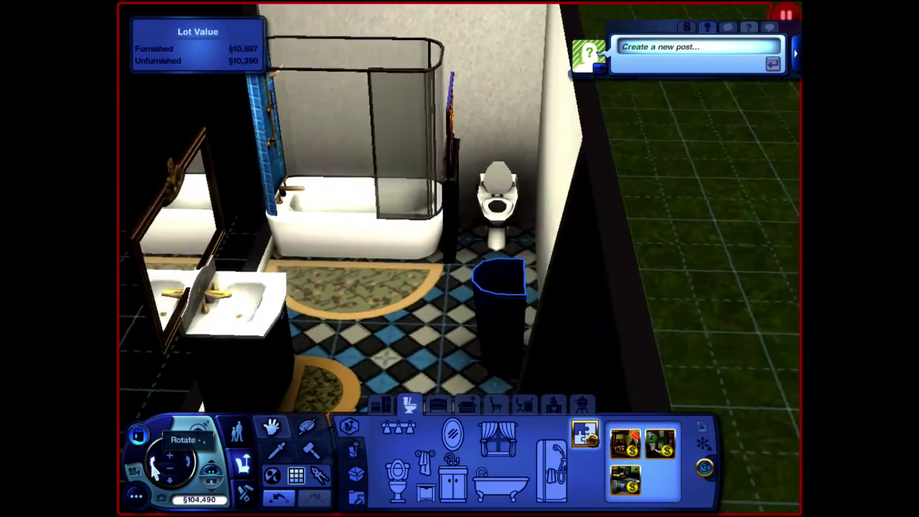